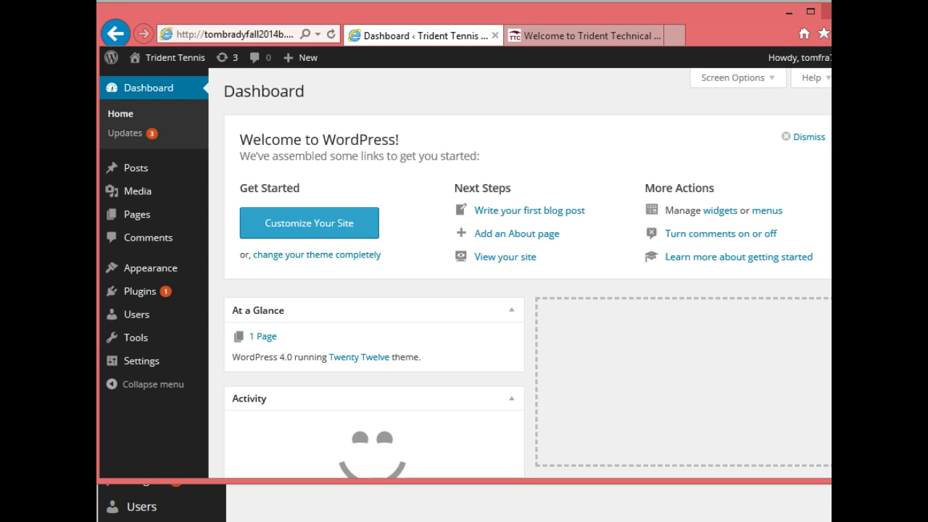
- Open the Media Library to see the site's eight uploaded images
left_click(137, 194)
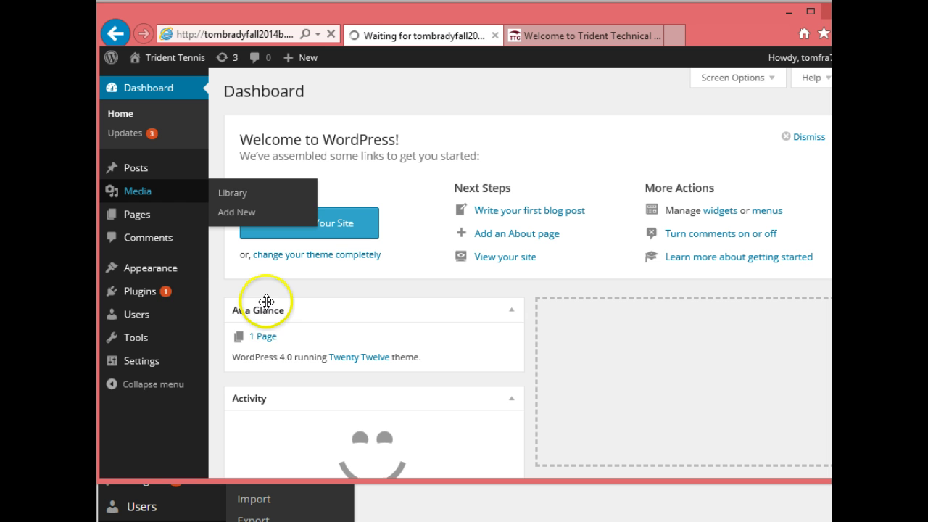
mouse_move(187, 339)
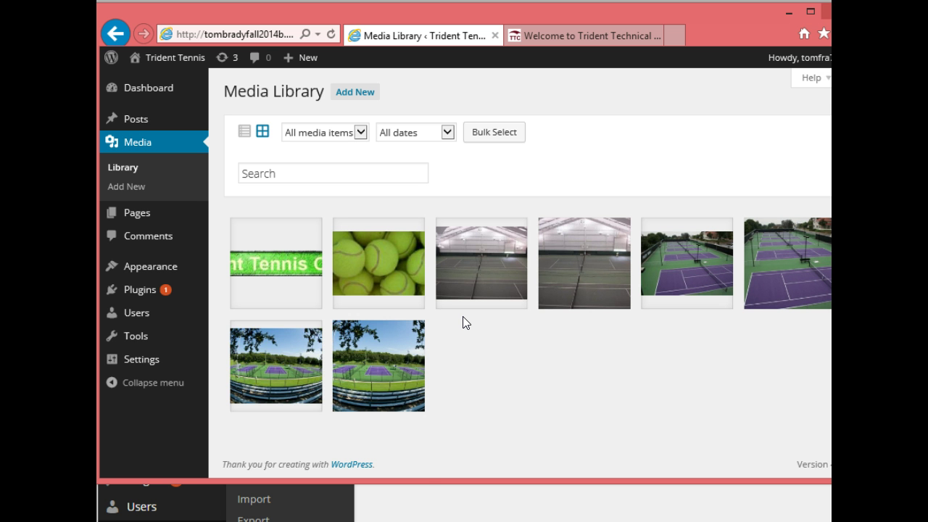
mouse_move(125, 357)
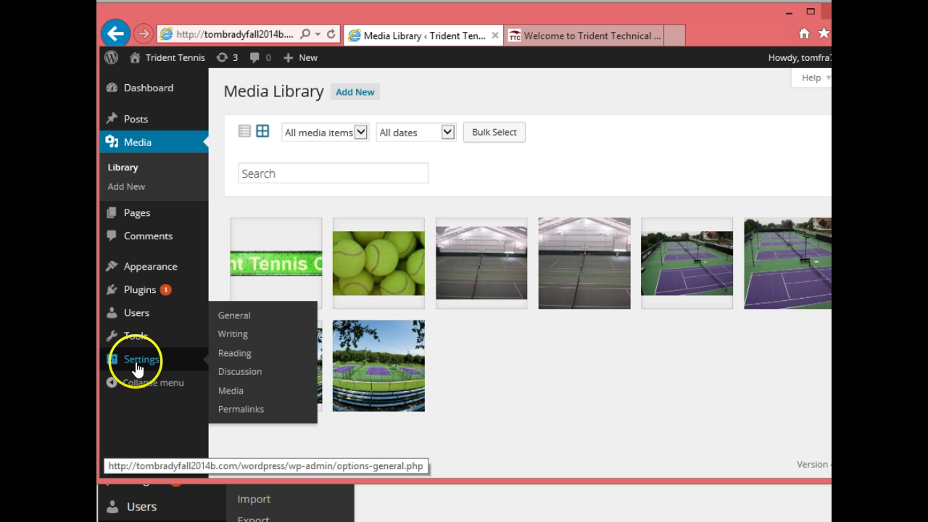
- Switch permalinks from Default to the Post name structure, /%postname%/
left_click(234, 411)
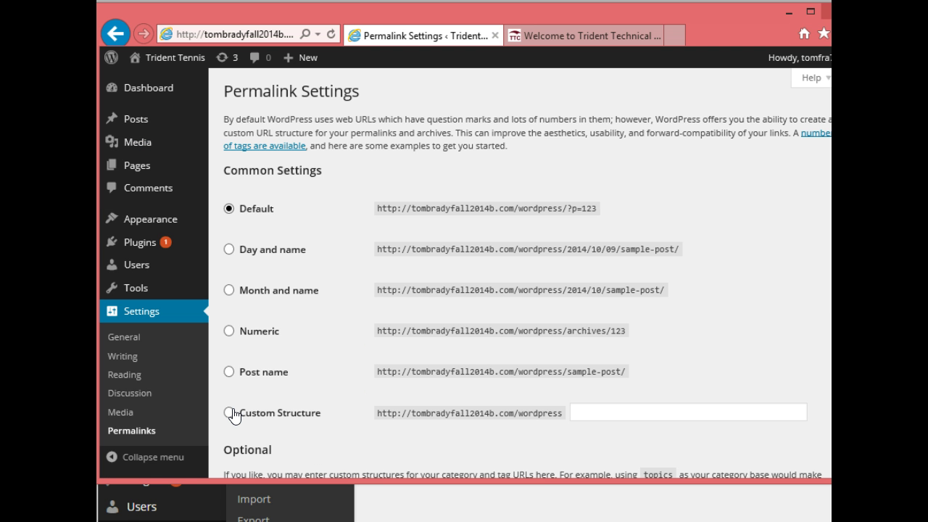
left_click(407, 374)
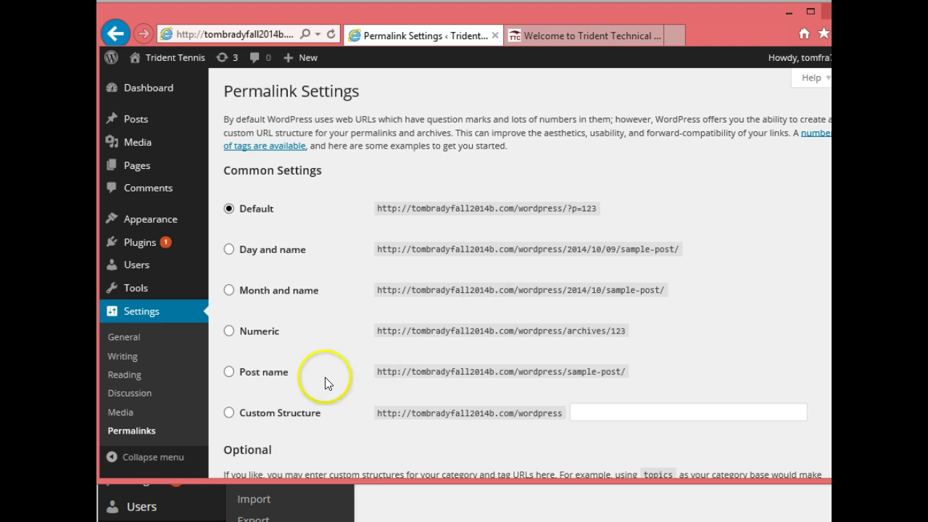
left_click(228, 373)
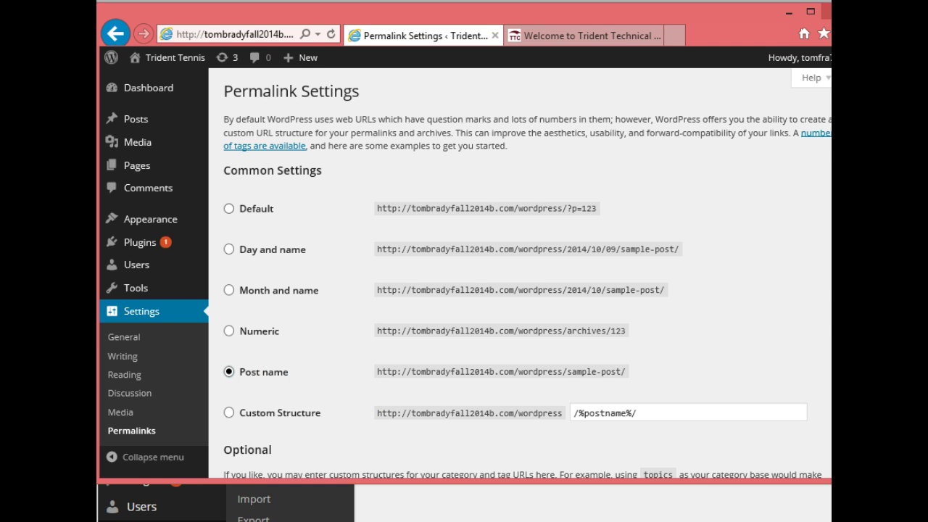
scroll(831, 406, "down", 5)
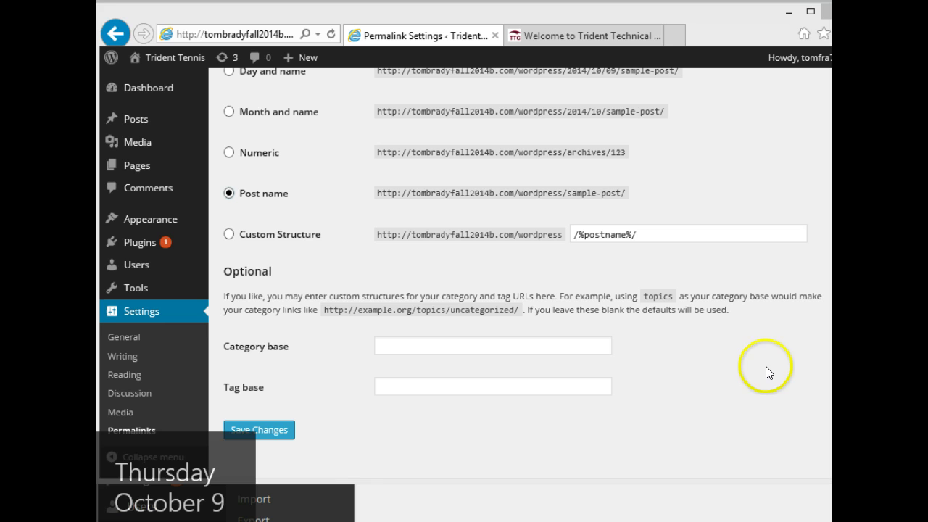
- Save the Post name permalink setting
left_click(280, 429)
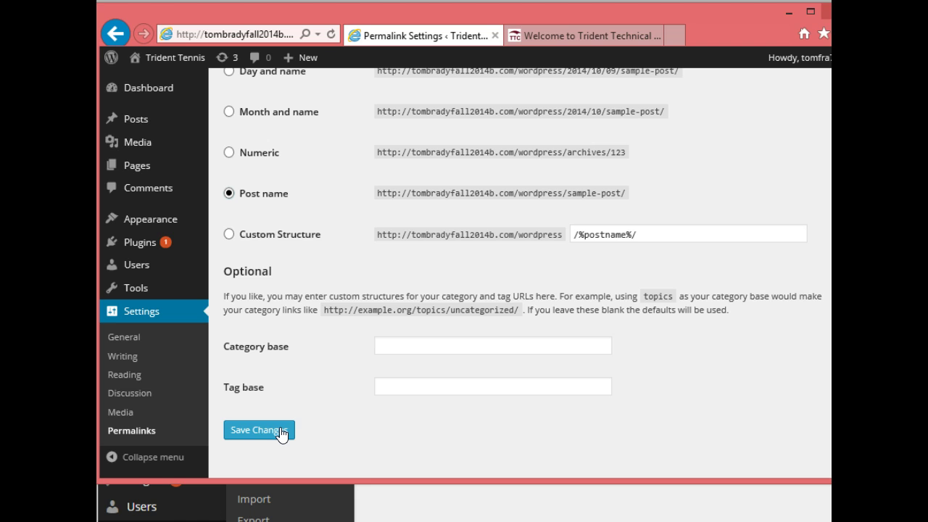
left_click(270, 431)
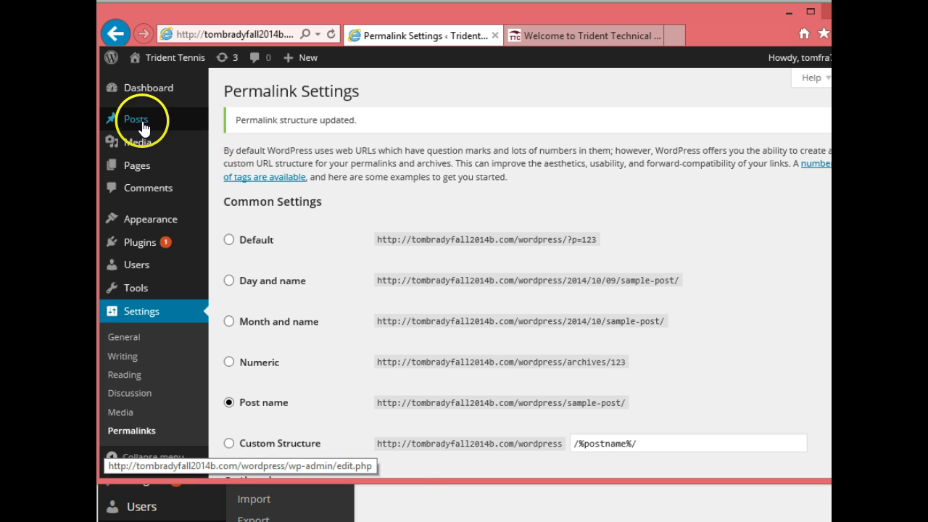
- Go from All Posts to the Pages list, which holds only Sample Page
mouse_move(143, 127)
left_click(236, 123)
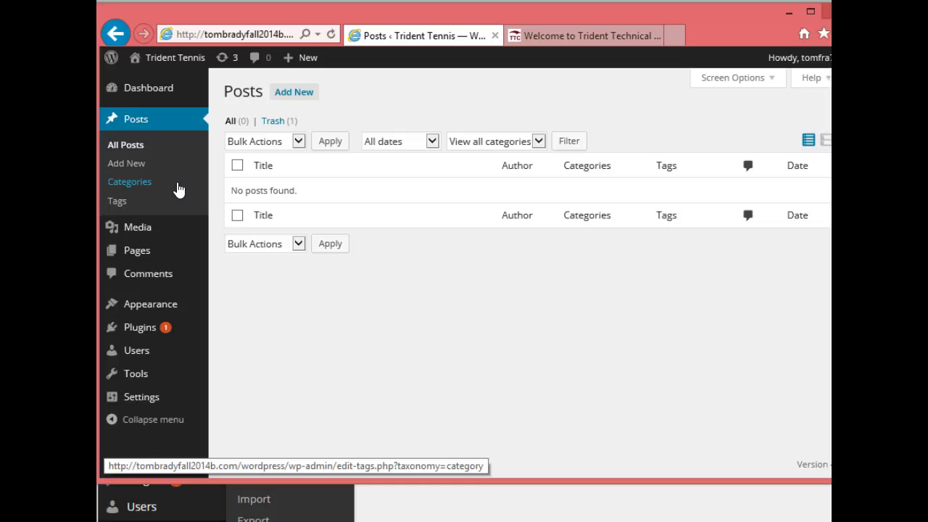
mouse_move(136, 255)
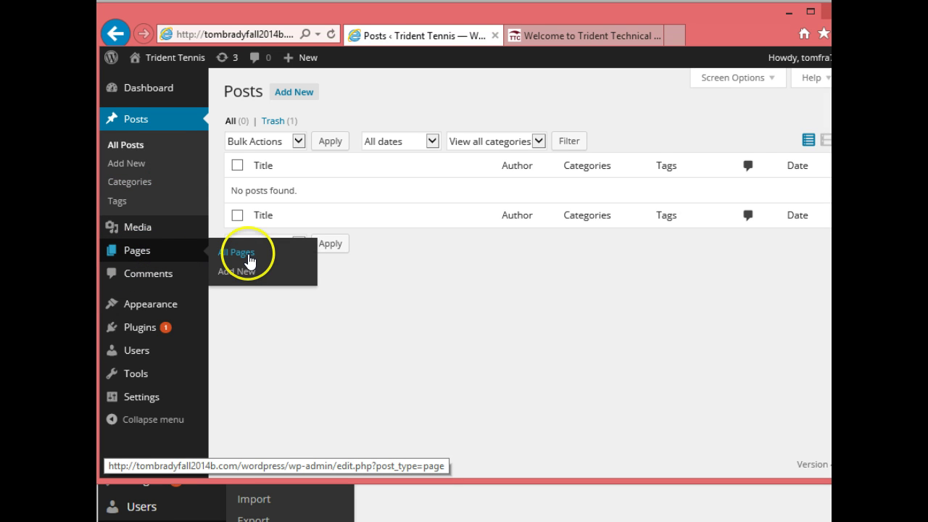
left_click(247, 255)
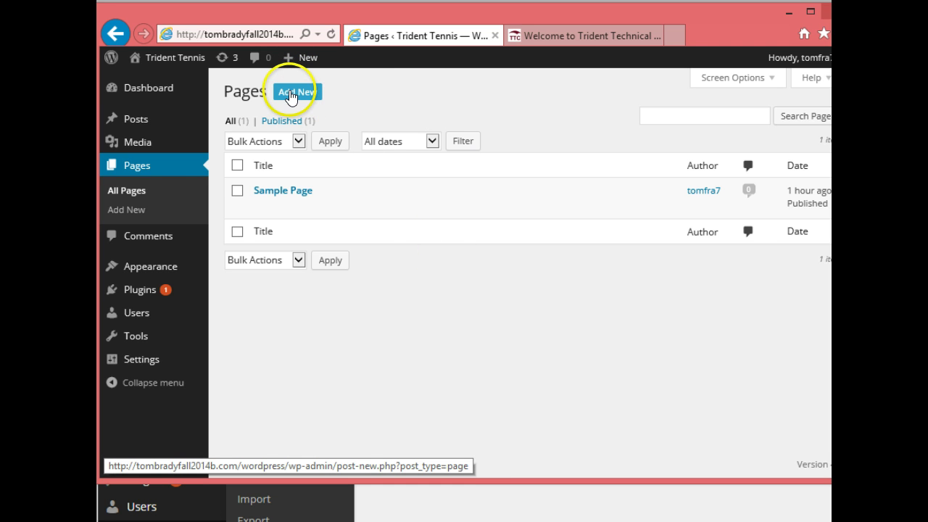
- Start a new page titled 'Home', then switch over to HTML-Kit
left_click(290, 96)
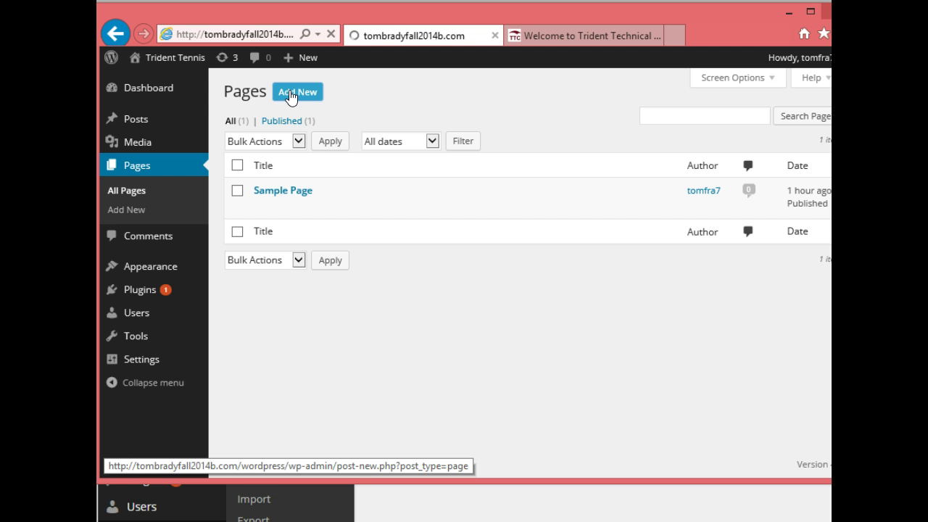
left_click(285, 137)
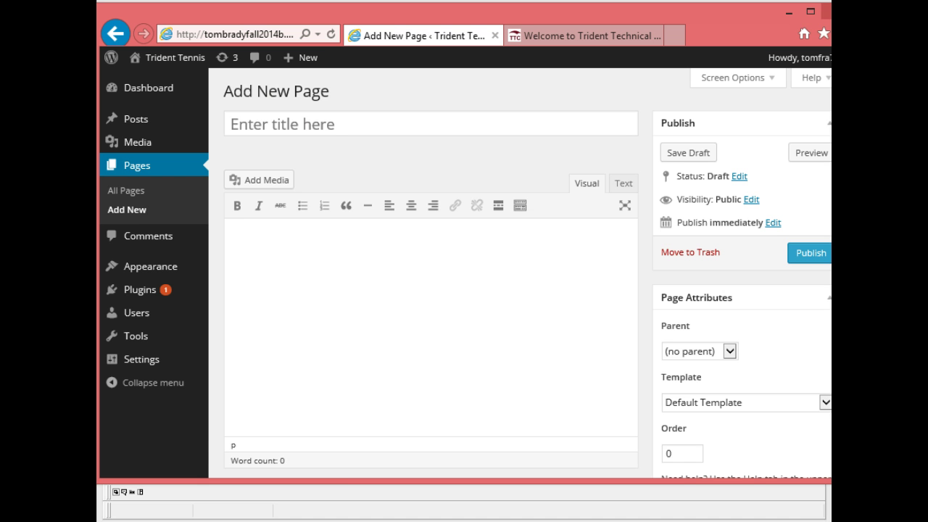
left_click(454, 292)
left_click(351, 123)
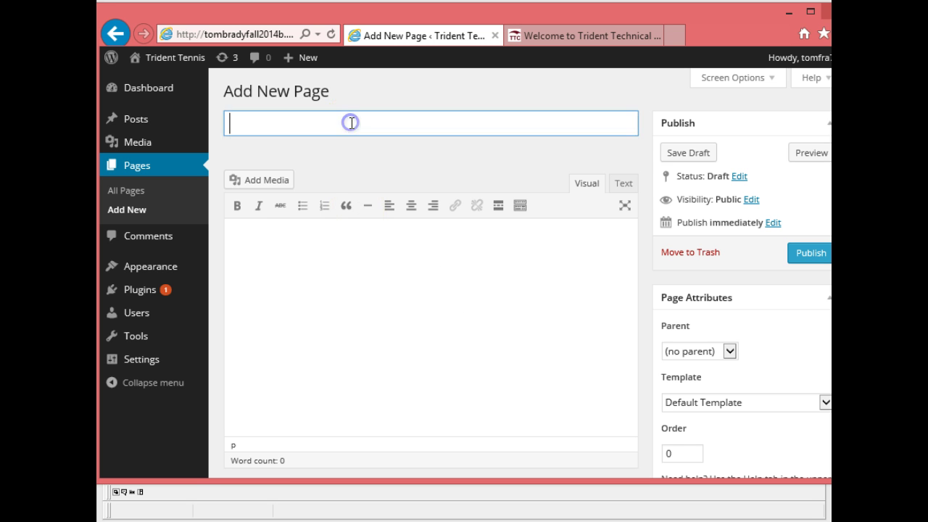
type("Home")
left_click(296, 253)
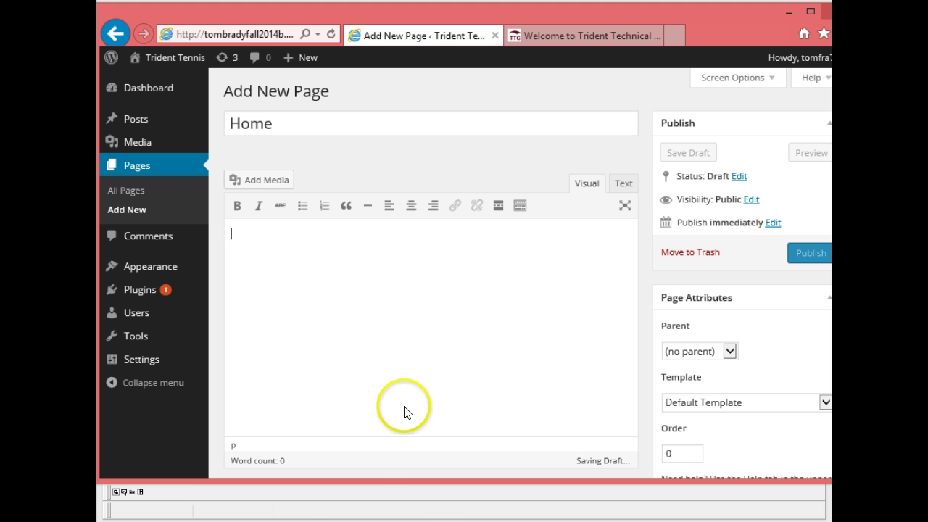
key("alt+Tab")
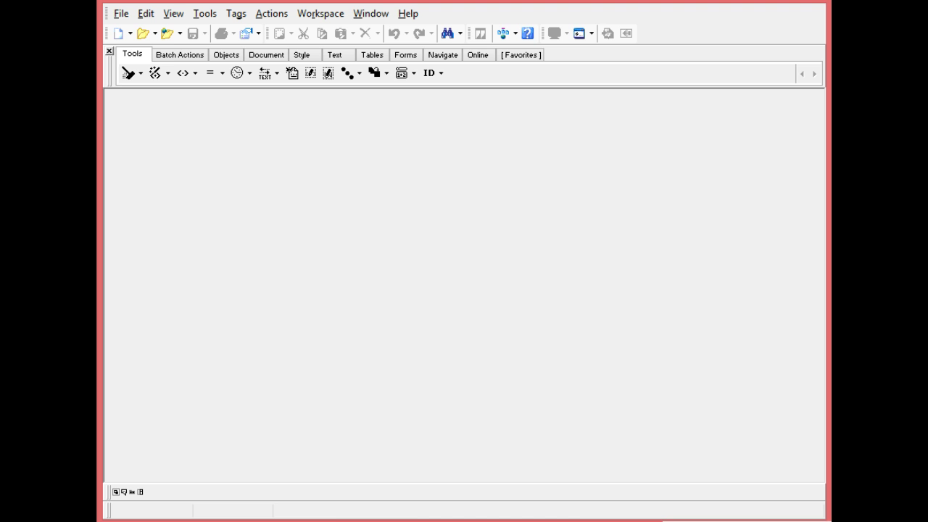
- Try opening index.htm from trident_tennis, dismiss the out-of-resources error, and browse again
left_click(142, 35)
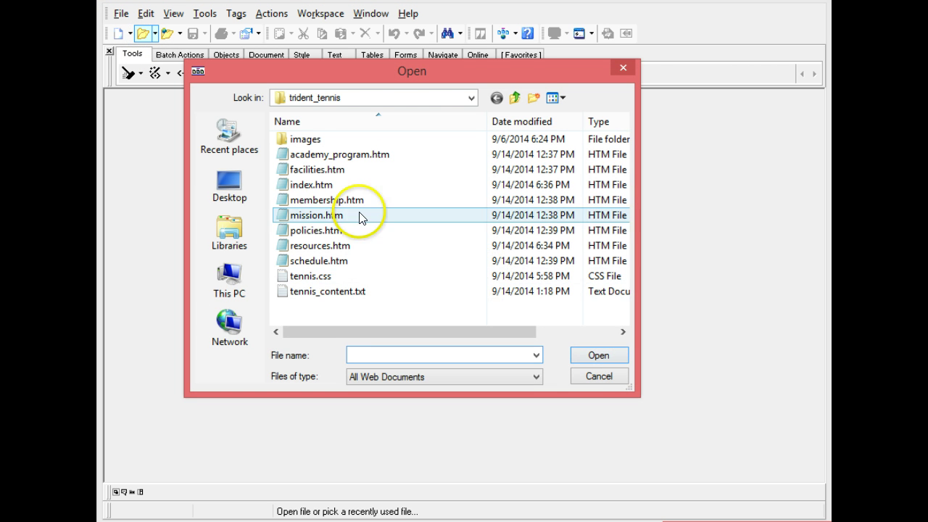
double_click(314, 185)
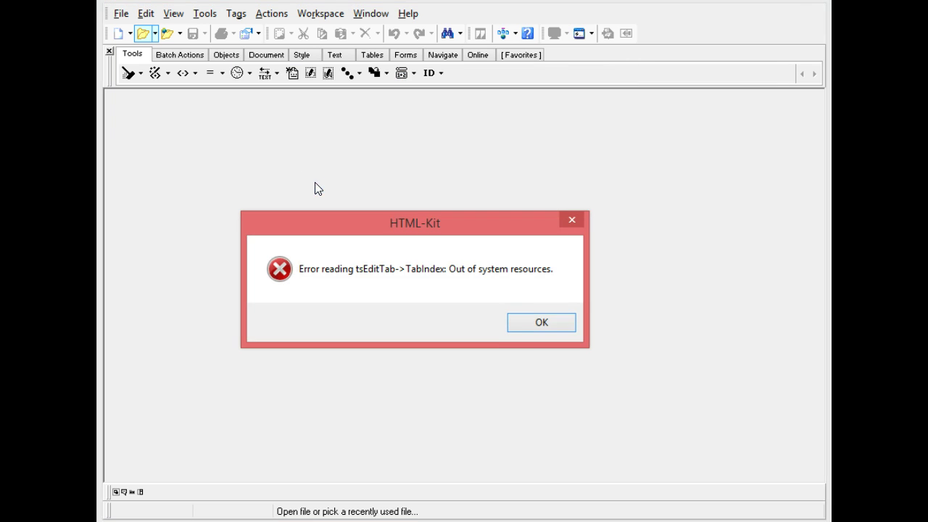
left_click(544, 325)
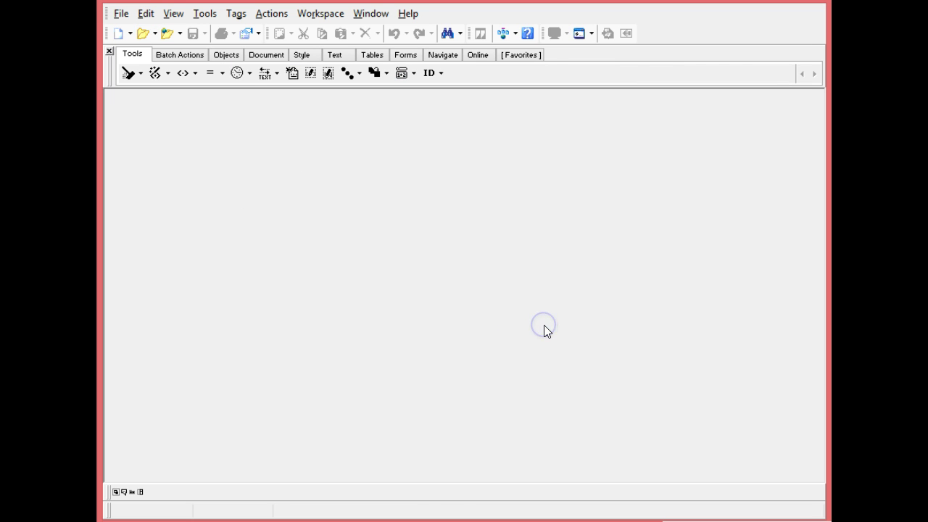
left_click(143, 34)
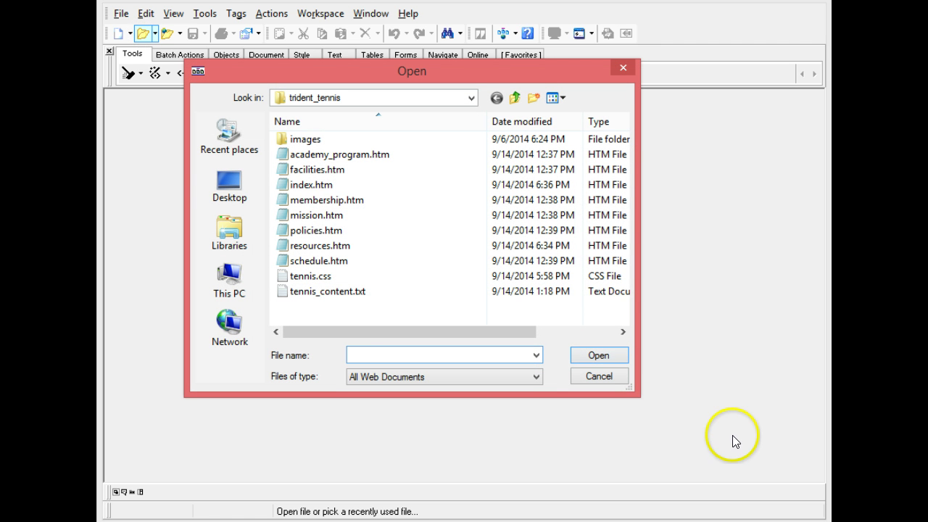
- Open index.htm and maximize its editor window
double_click(297, 184)
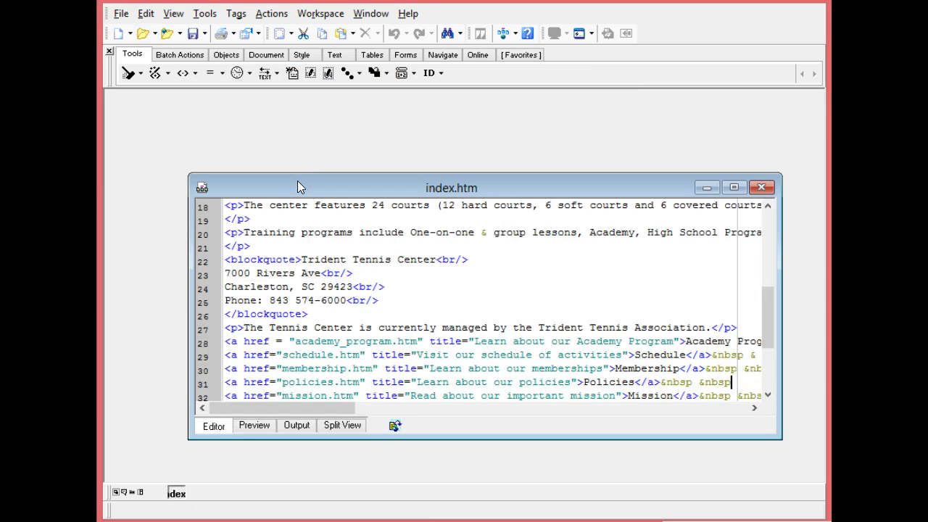
double_click(297, 187)
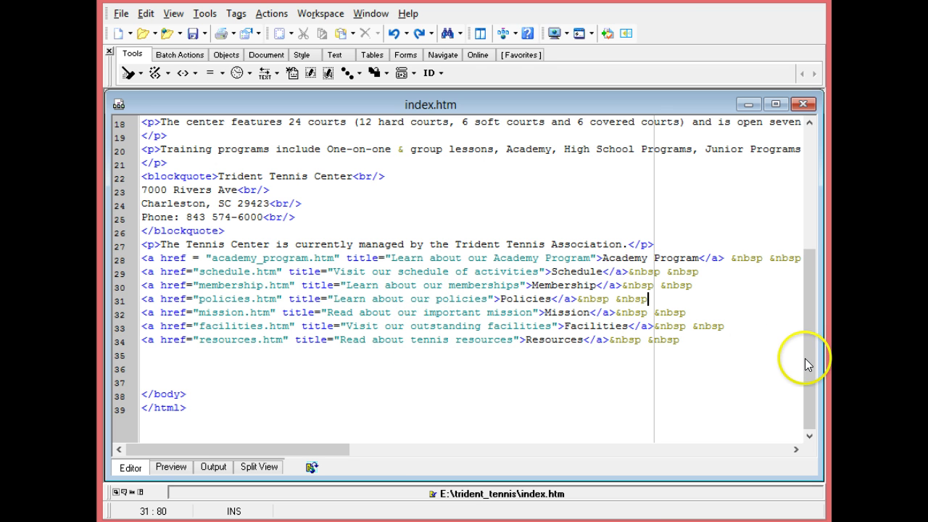
left_click_drag(805, 358, 795, 295)
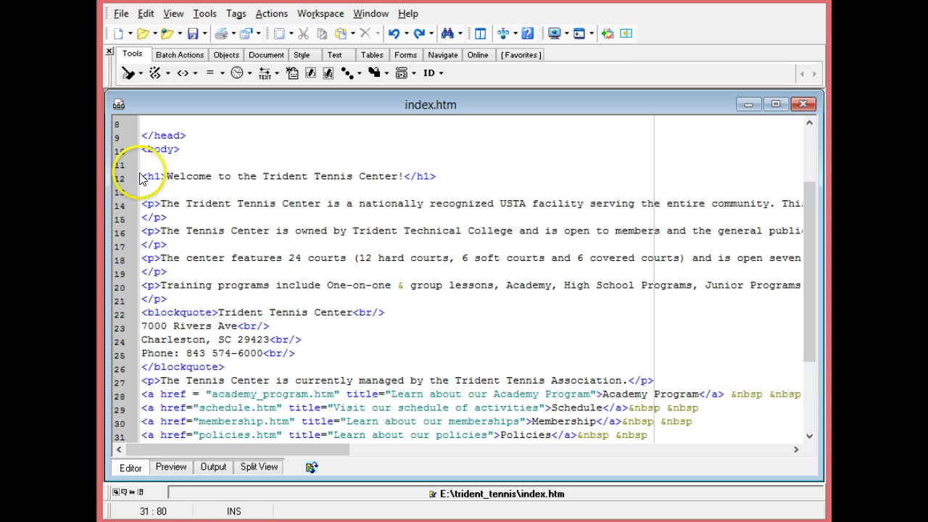
- Copy the body HTML from the welcome heading down and return to WordPress
left_click_drag(142, 175, 678, 383)
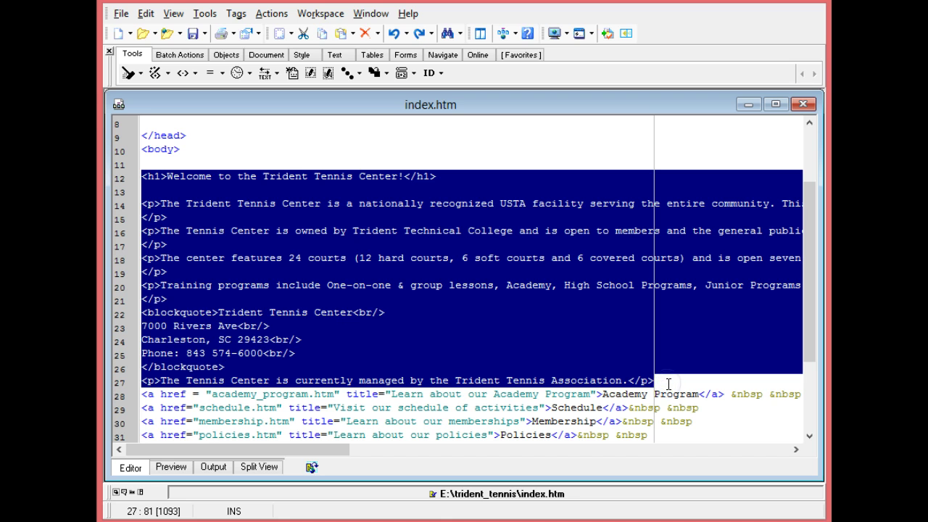
right_click(304, 237)
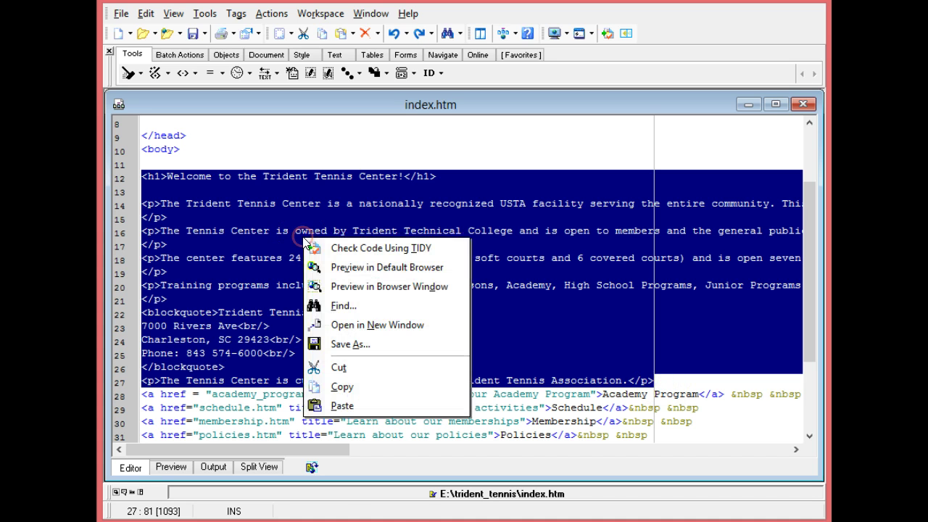
left_click(341, 386)
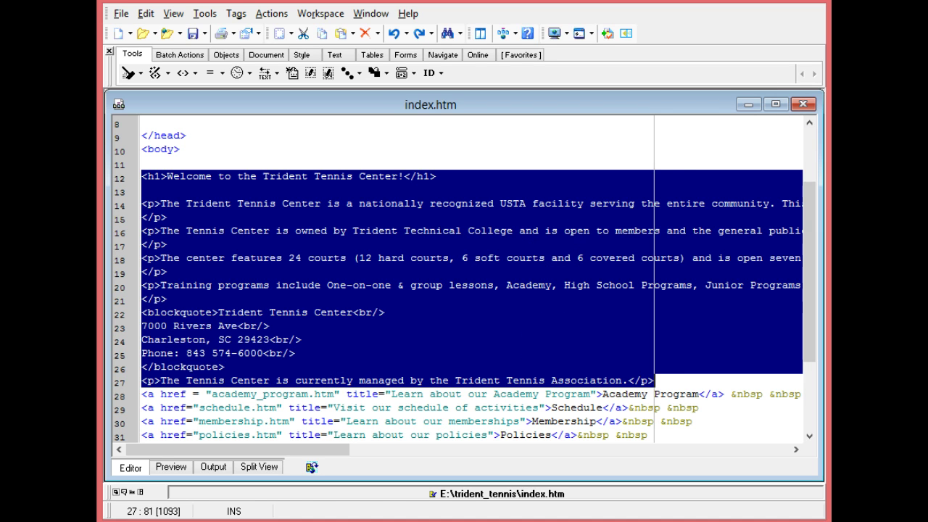
left_click(749, 105)
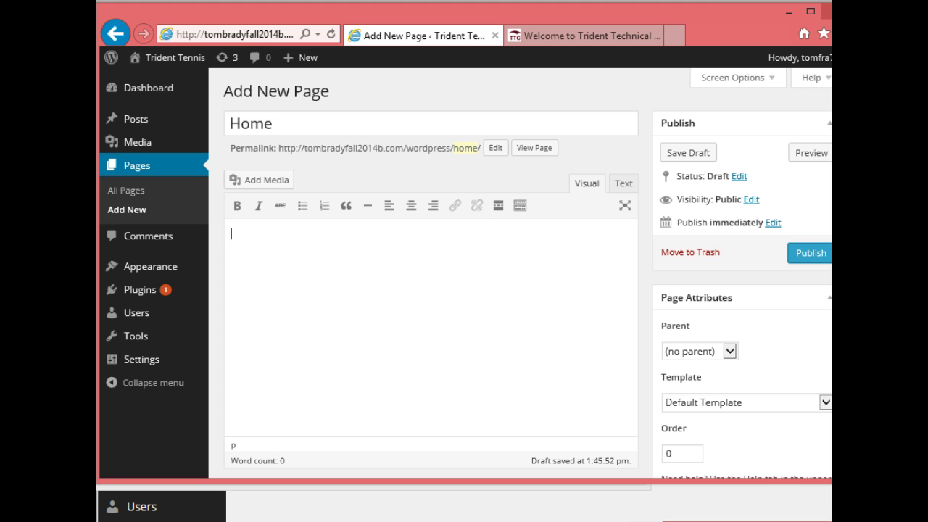
- Paste the copied Trident Tennis HTML into the Home page's Text editor and publish it
left_click(382, 269)
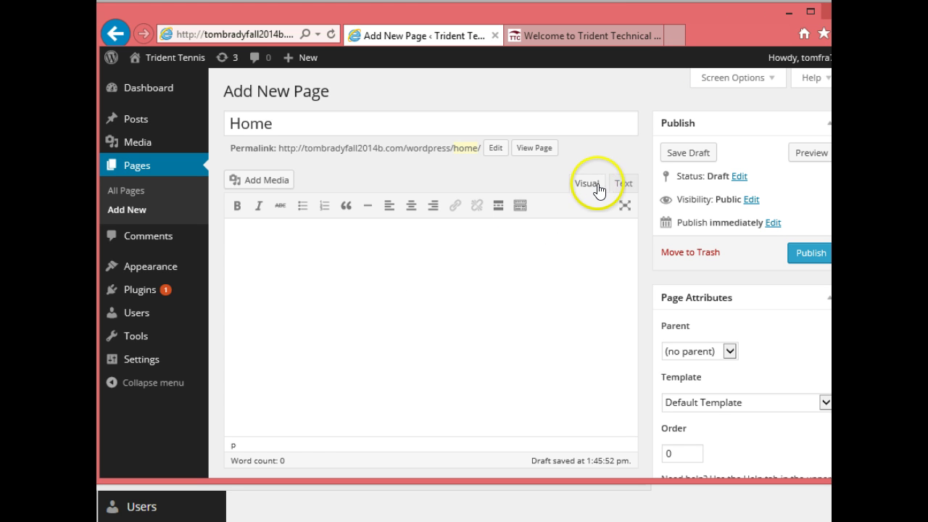
left_click(623, 187)
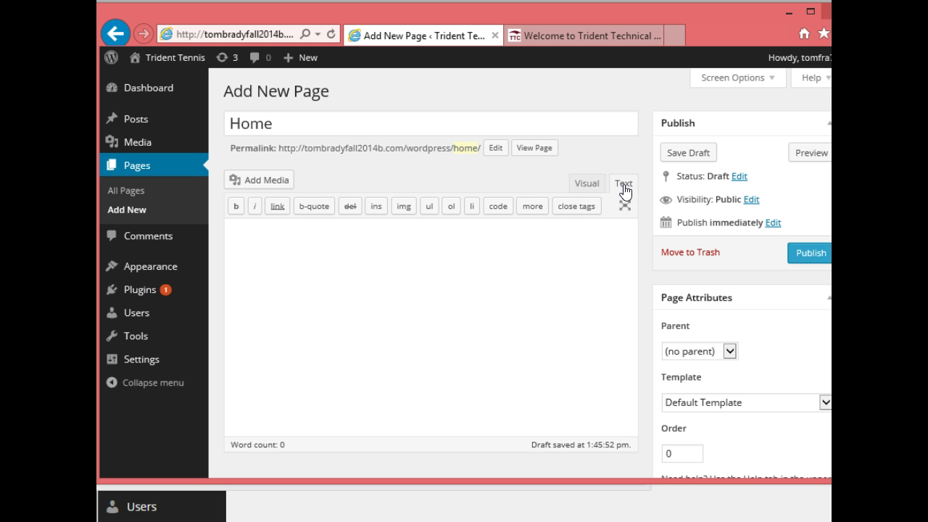
left_click(433, 272)
key("ctrl+v")
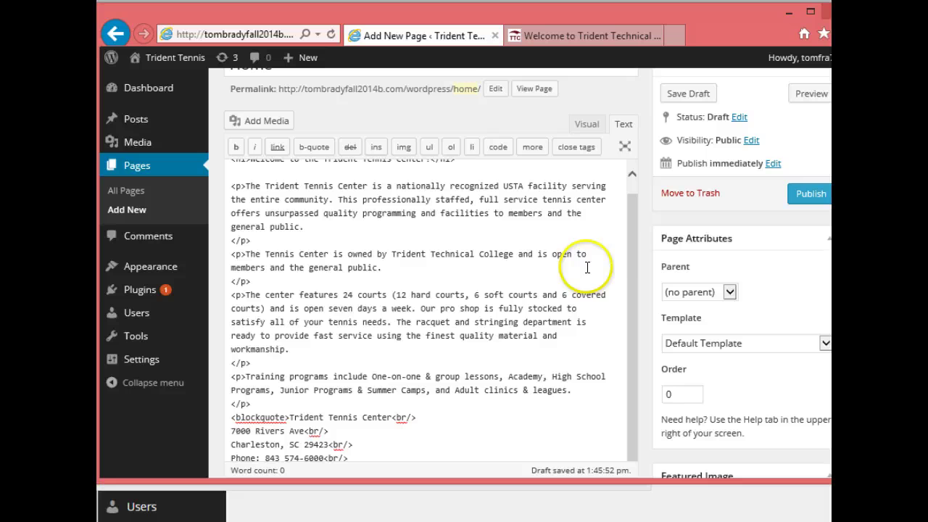
left_click_drag(630, 220, 634, 179)
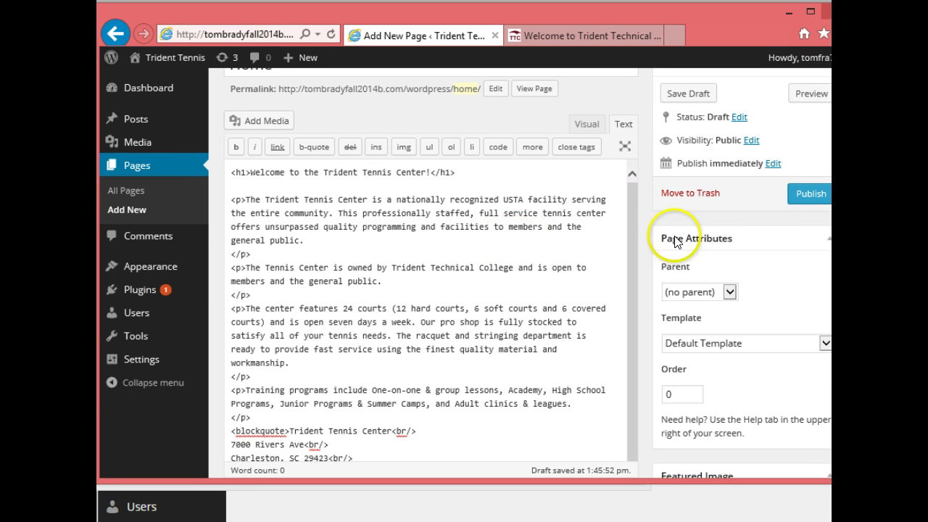
left_click(809, 197)
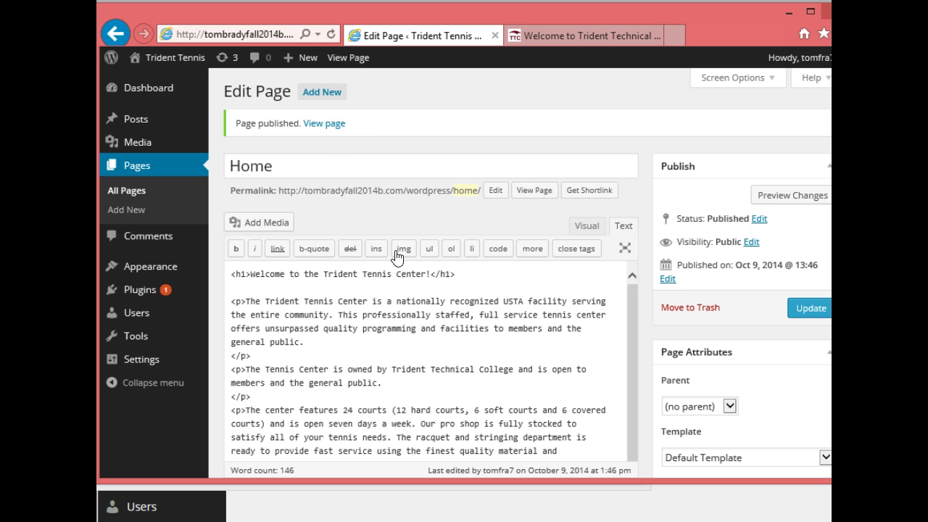
- View the published Home page with its welcome content on the live site
left_click(330, 128)
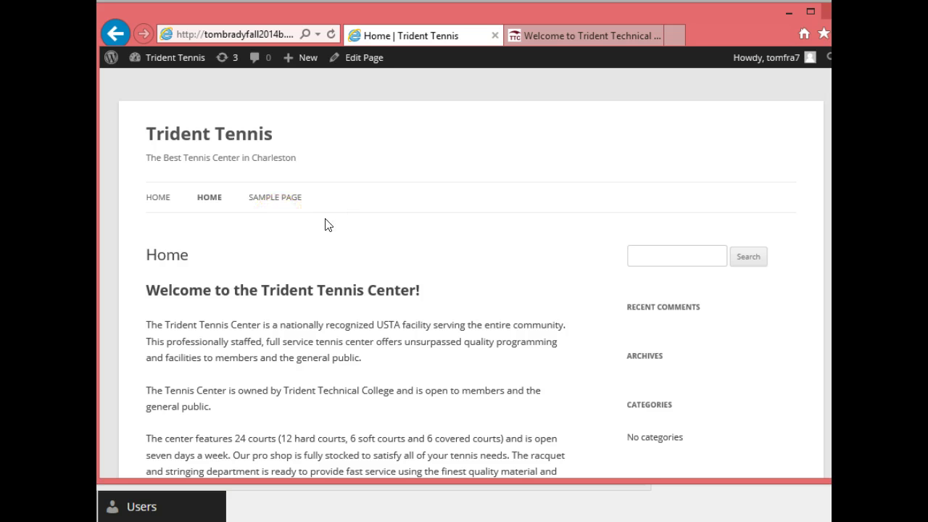
mouse_move(187, 68)
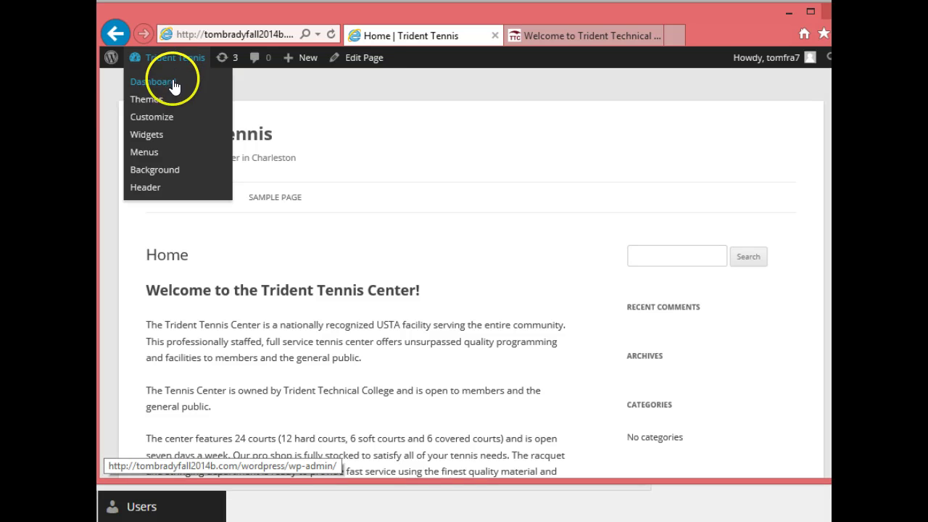
- Open the Twenty Twelve Customizer and expand Site Title & Tagline
left_click(147, 122)
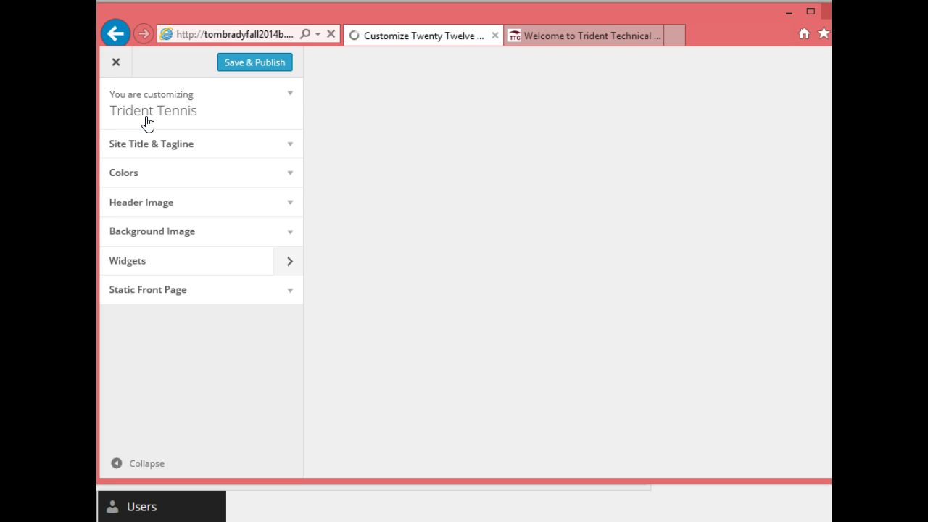
left_click(290, 147)
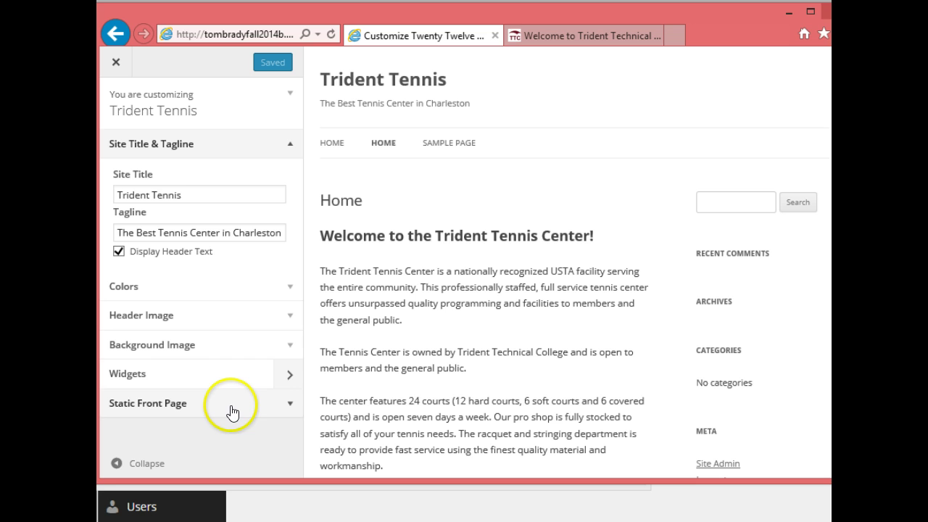
- Under Static Front Page, choose 'A static page' with Home as the front page
left_click(289, 408)
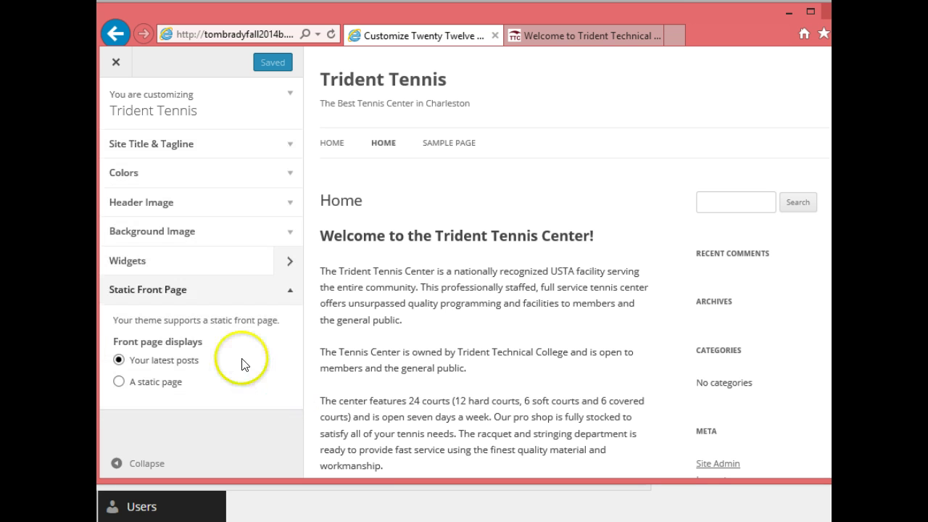
left_click(118, 381)
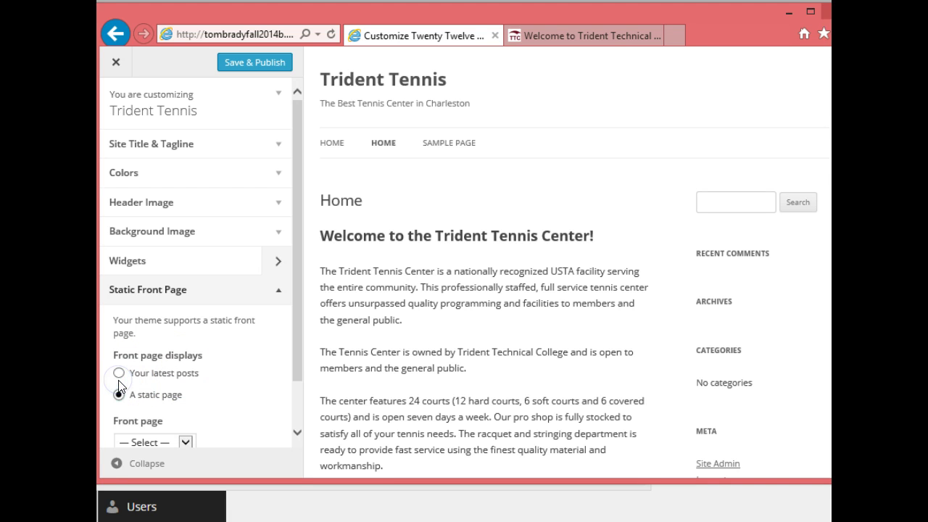
left_click_drag(297, 353, 300, 414)
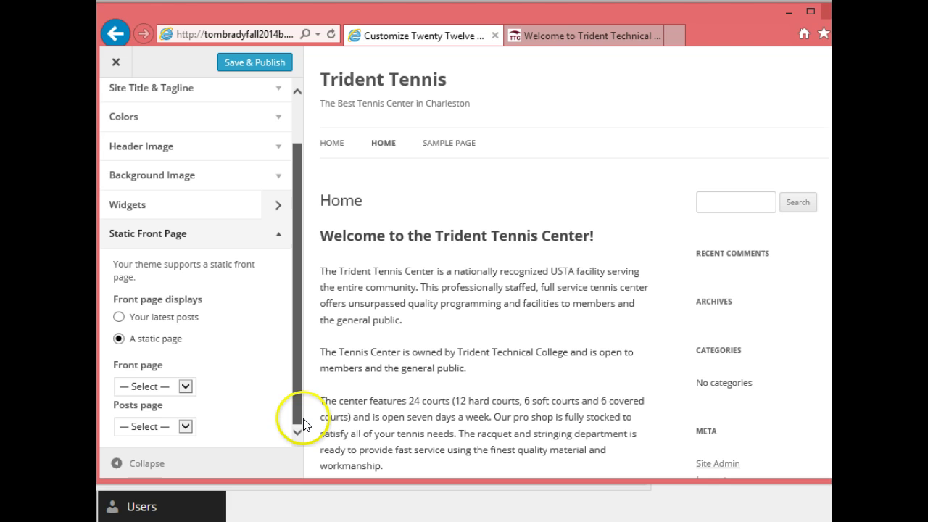
left_click(186, 386)
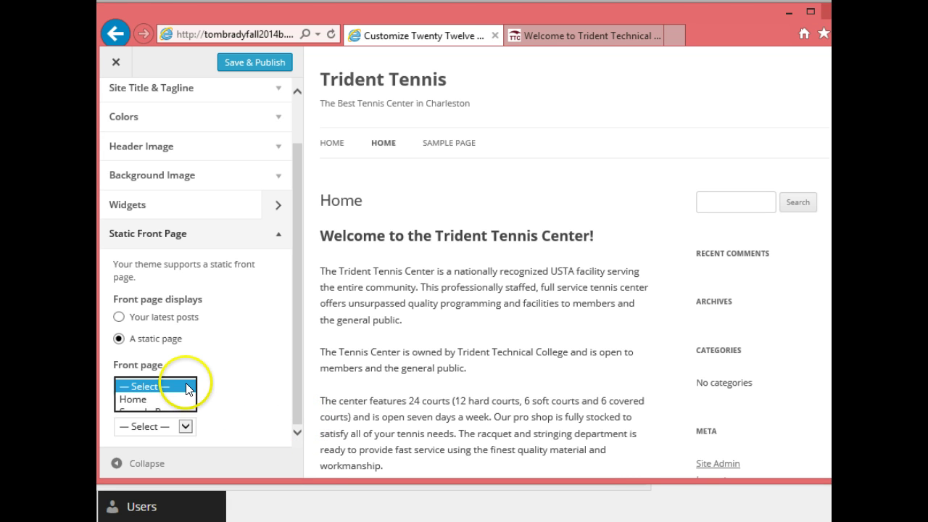
left_click(137, 399)
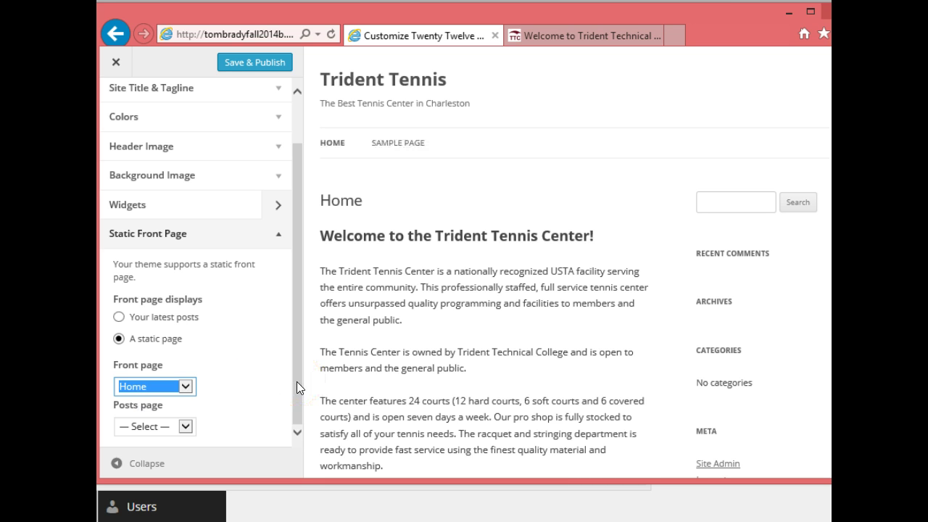
- Save & Publish the front page setting and close the customizer
left_click_drag(297, 381, 304, 274)
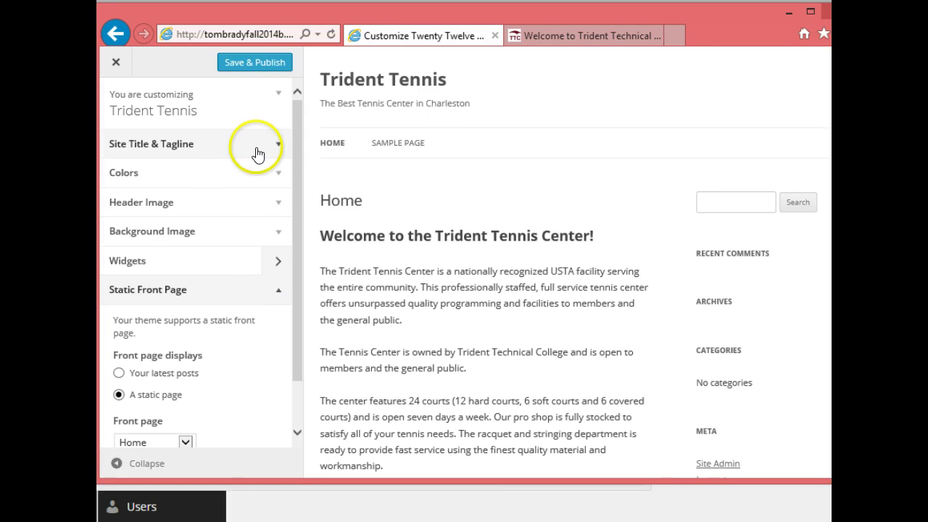
left_click(253, 69)
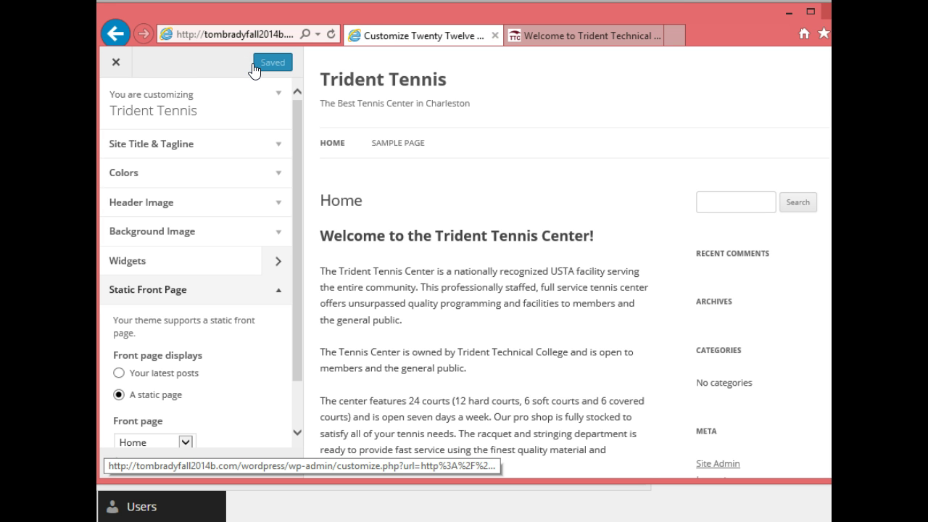
left_click(116, 65)
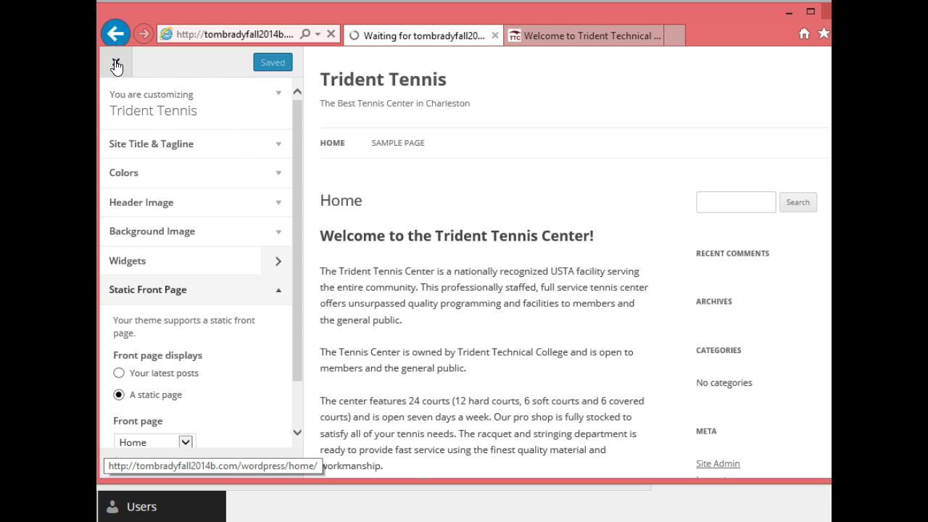
- Go to the admin Dashboard through the site-name menu in the admin bar
mouse_move(171, 69)
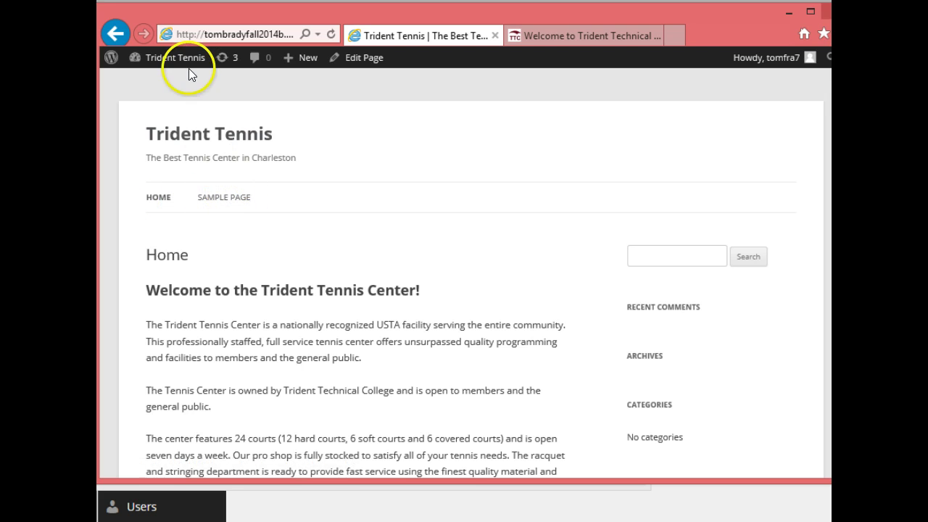
mouse_move(175, 71)
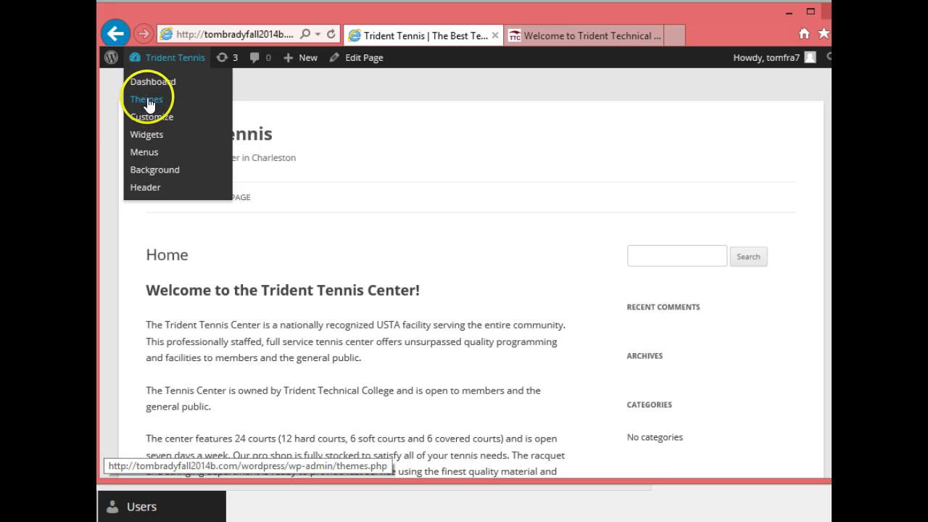
left_click(151, 85)
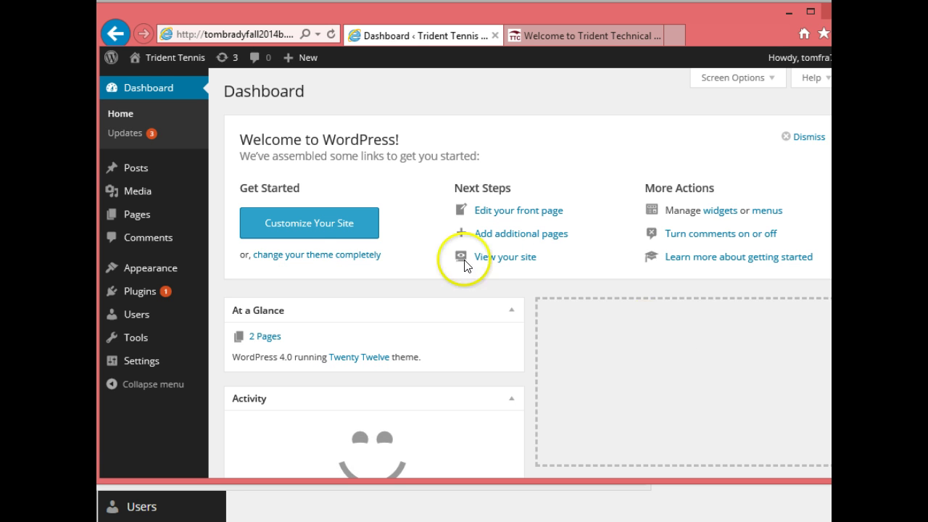
- In All Pages, send the Sample Page to the Trash
left_click(141, 218)
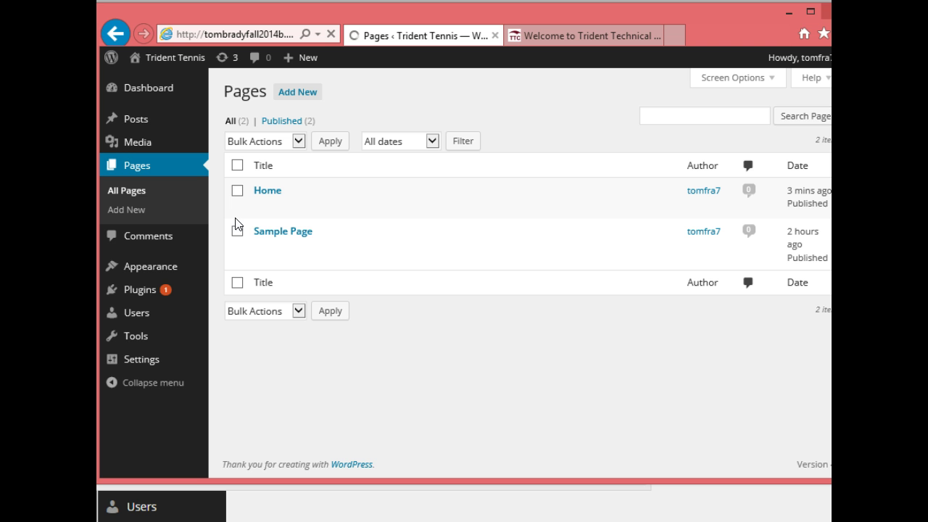
mouse_move(296, 251)
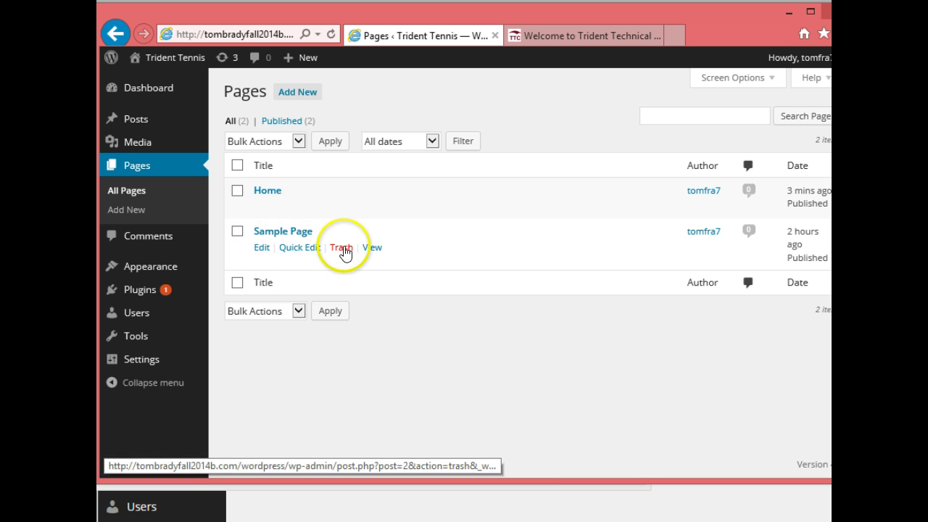
left_click(342, 249)
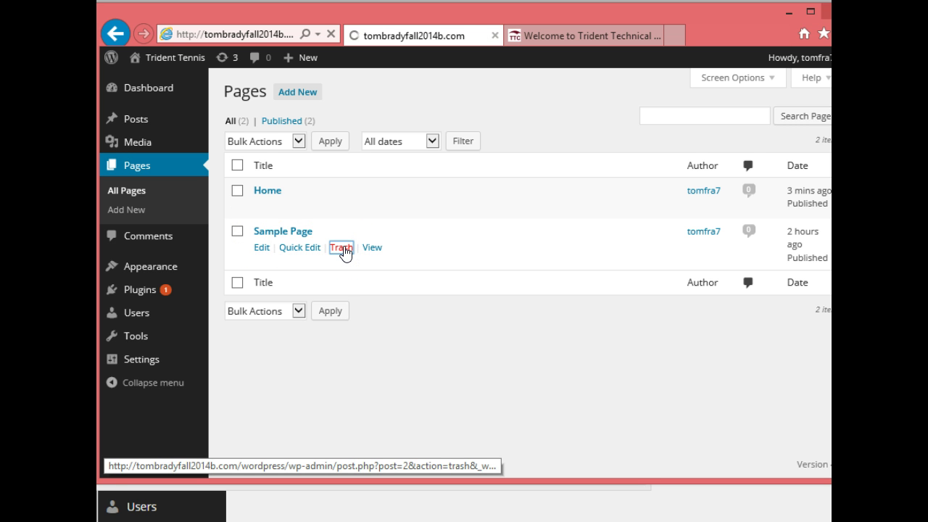